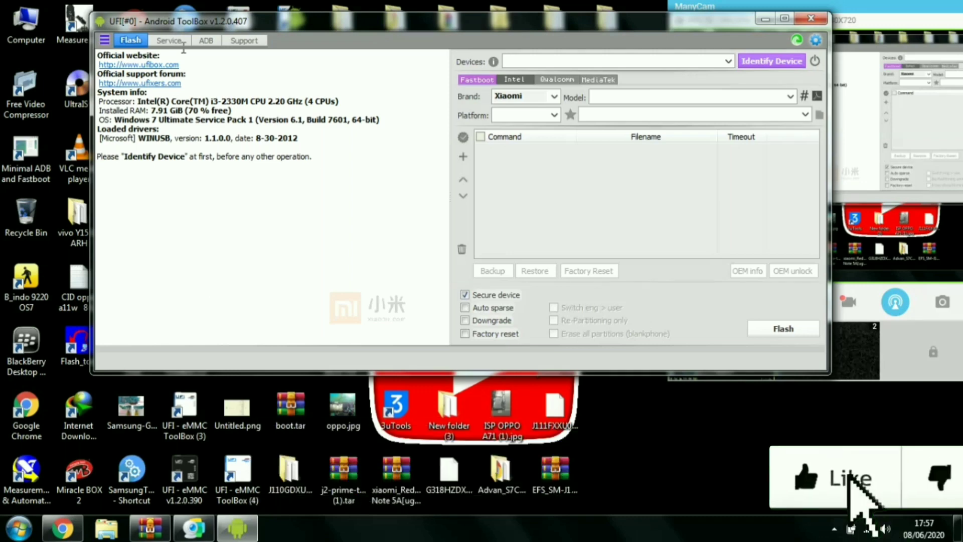
Choose Y35 as the Vivo phone model for the connected Qualcomm device.
{"action": "left_click", "coordinate": [818, 41]}
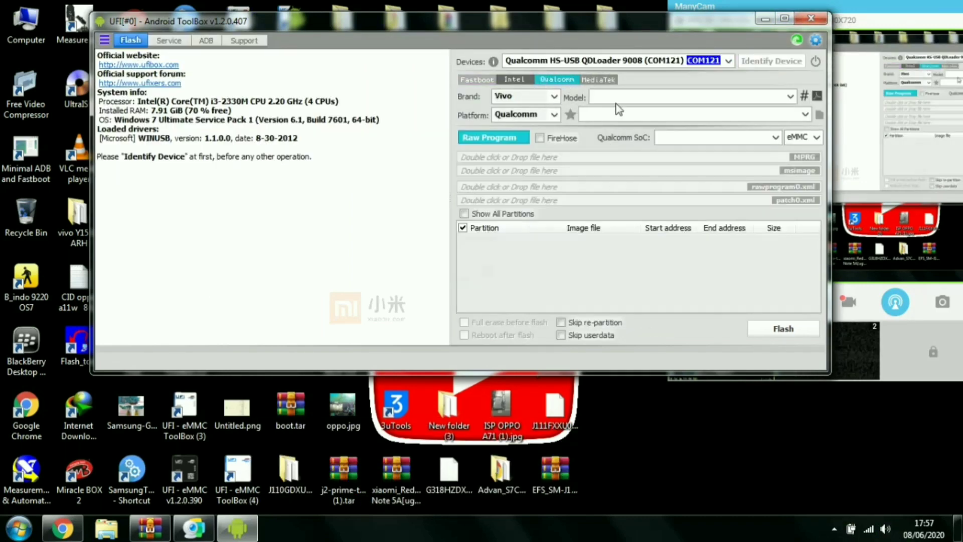
{"action": "left_click", "coordinate": [790, 98]}
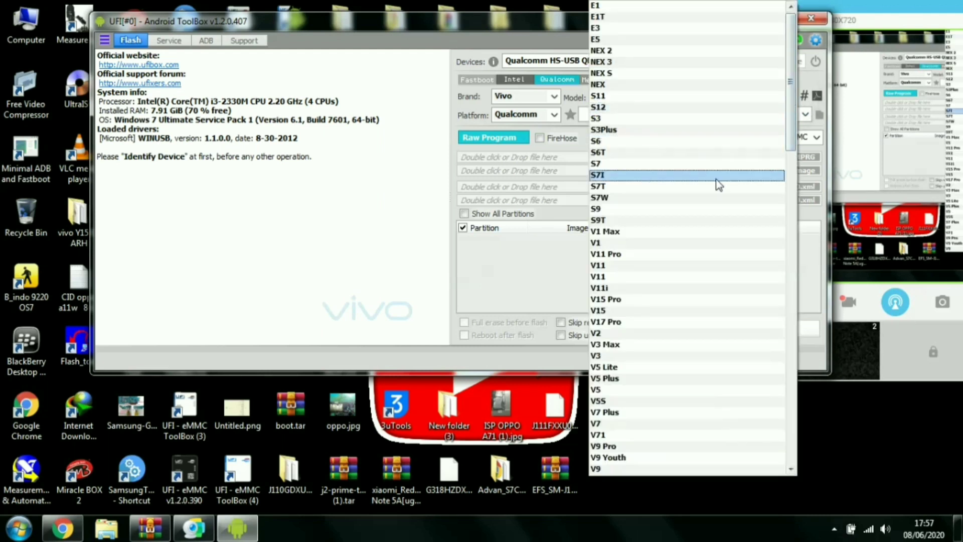
{"action": "scroll", "coordinate": [715, 180], "scroll_direction": "down", "scroll_amount": 20}
{"action": "left_click", "coordinate": [683, 210]}
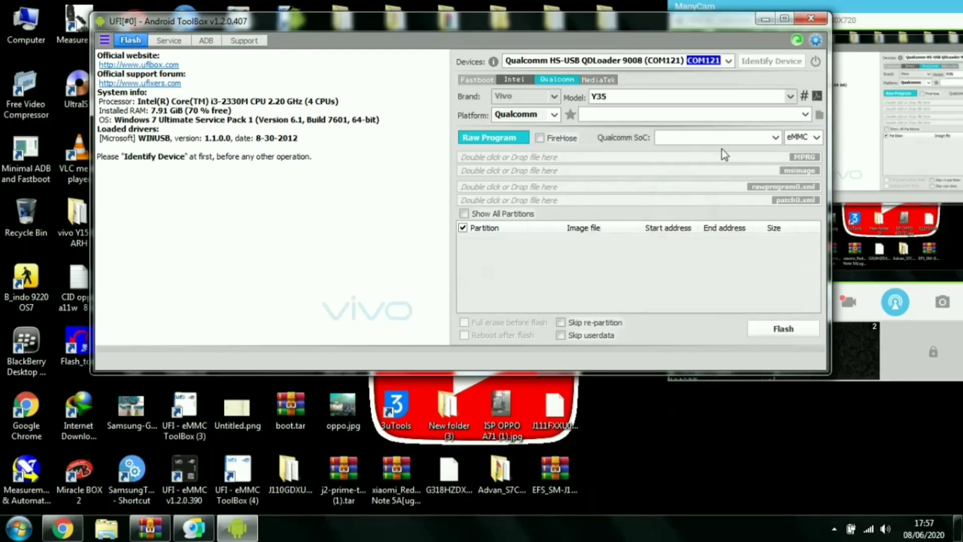
Open the Y35 model's firmware folder and copy its path, E:\DATA WINDOWS 64BIT\software\Vivo\Y35.
{"action": "left_click", "coordinate": [820, 115]}
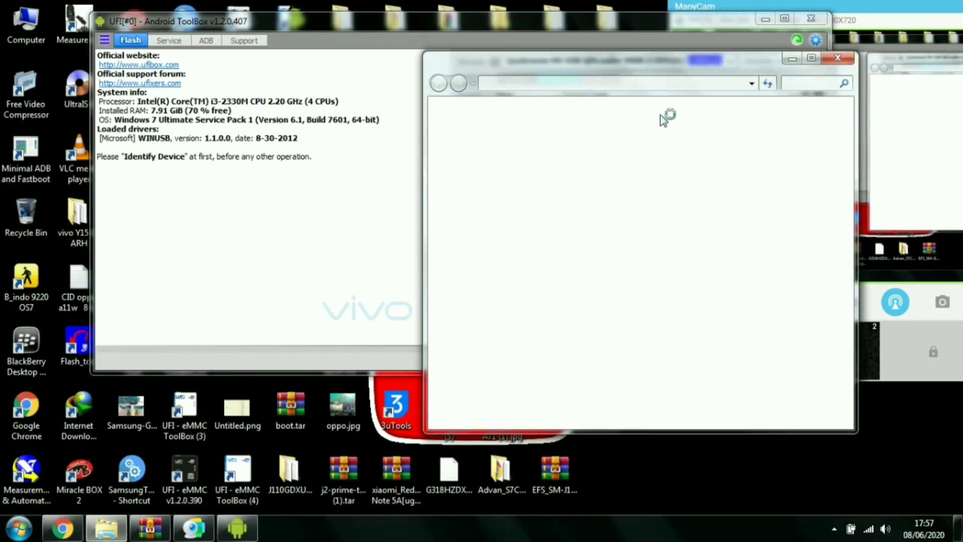
{"action": "left_click", "coordinate": [717, 85]}
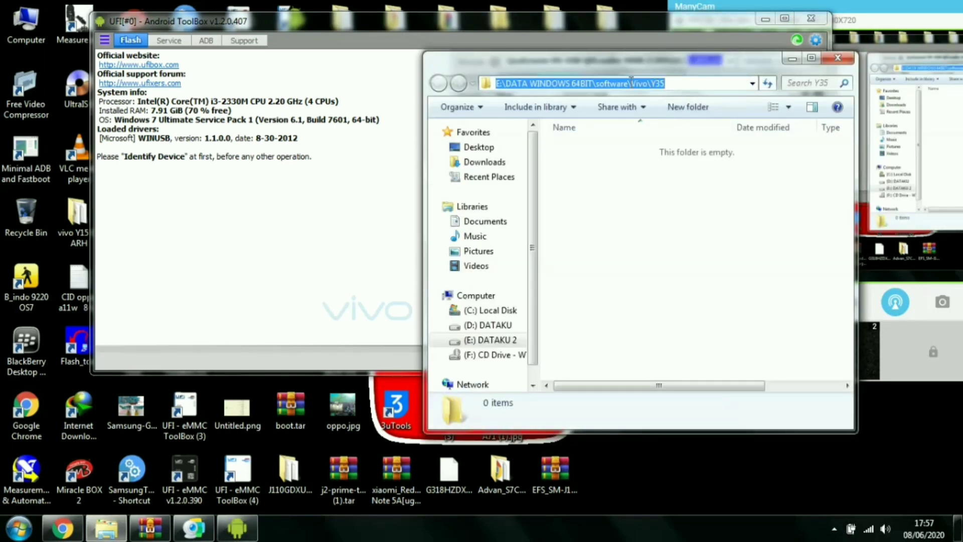
{"action": "right_click", "coordinate": [629, 83]}
{"action": "left_click", "coordinate": [649, 127]}
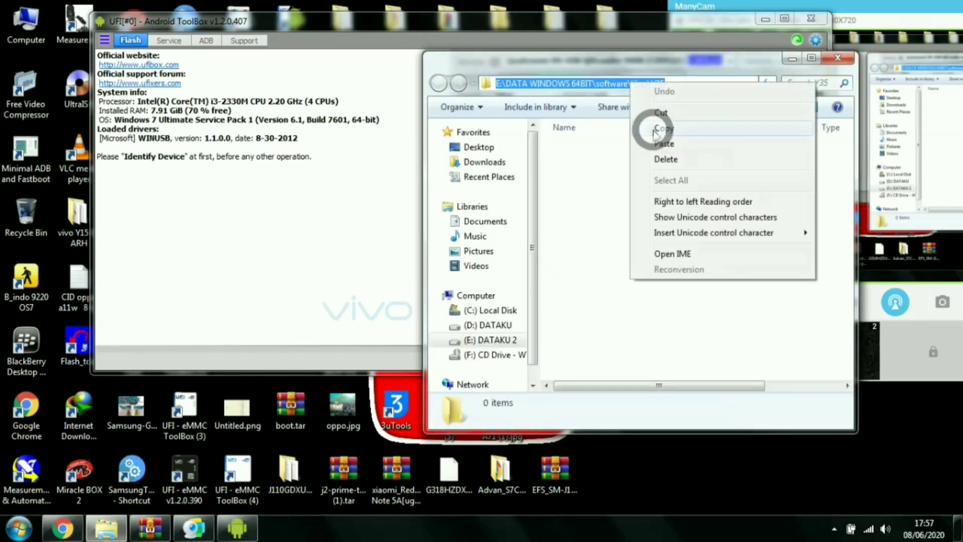
In a new file window, open the y35 folder under FIRMWARE\VIVO on the DATAKU (D:) drive.
{"action": "double_click", "coordinate": [8, 30]}
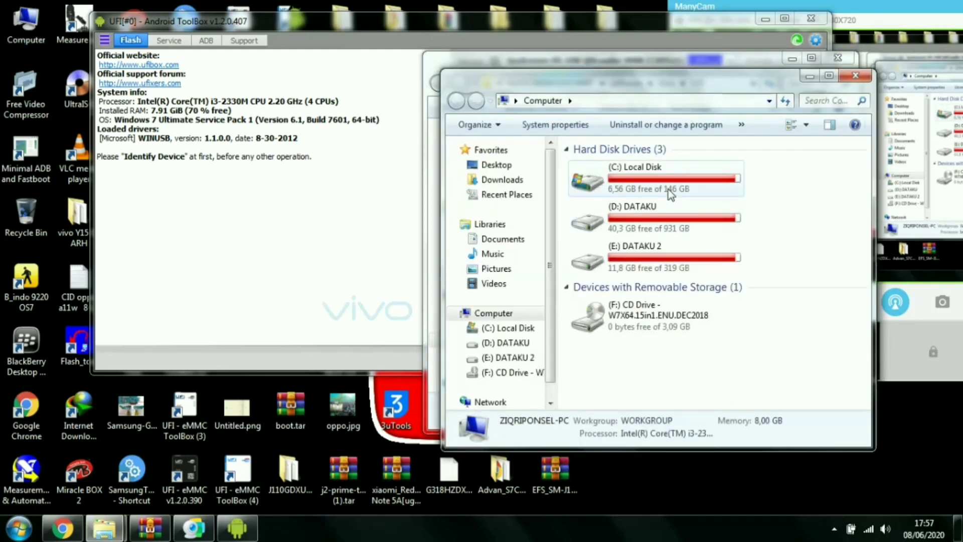
{"action": "double_click", "coordinate": [653, 229]}
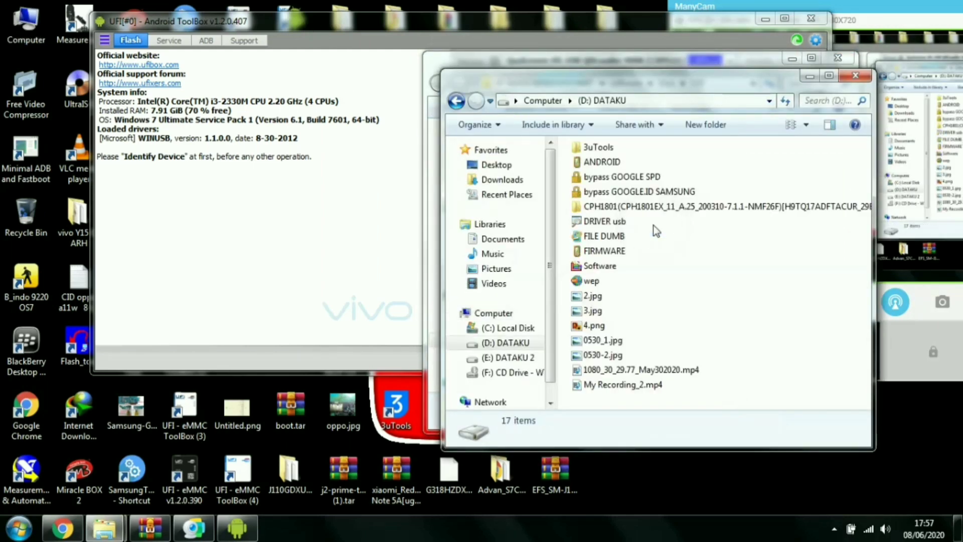
{"action": "double_click", "coordinate": [603, 251]}
{"action": "scroll", "coordinate": [604, 254], "scroll_direction": "down", "scroll_amount": 5}
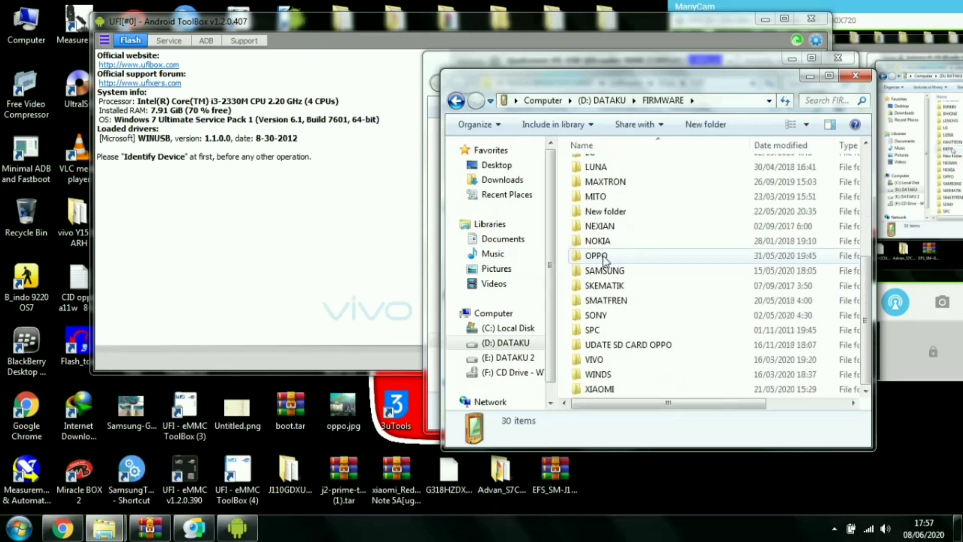
{"action": "double_click", "coordinate": [597, 343]}
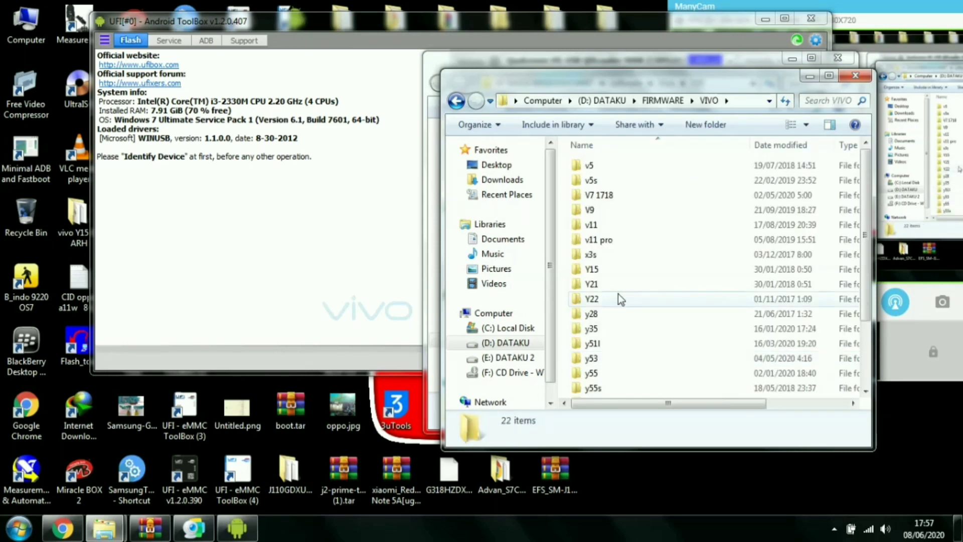
{"action": "scroll", "coordinate": [618, 294], "scroll_direction": "down", "scroll_amount": 2}
{"action": "left_click", "coordinate": [613, 245]}
{"action": "double_click", "coordinate": [612, 246]}
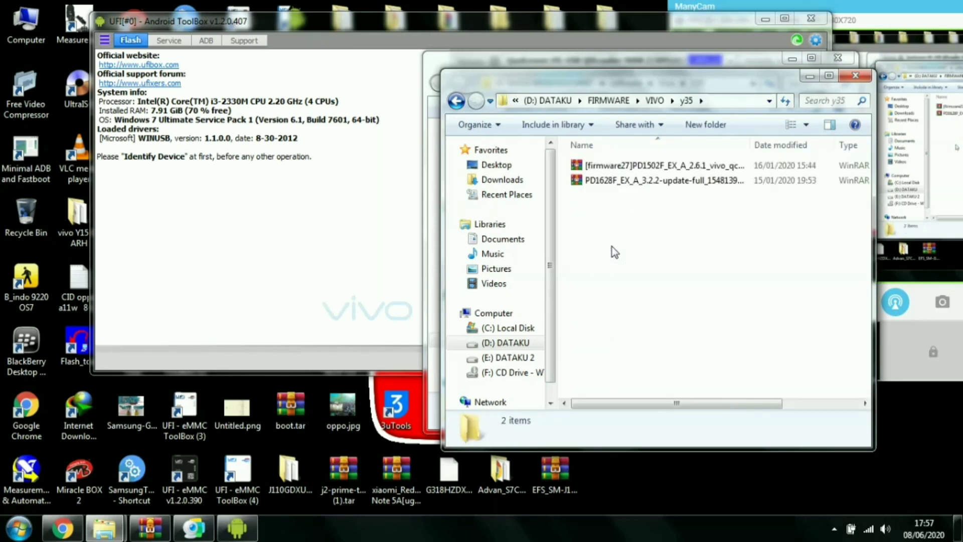
Extract the [firmware27]PD1502F_EX_A_2.6.1 archive to the copied Y35 folder path.
{"action": "right_click", "coordinate": [590, 163]}
{"action": "left_click", "coordinate": [646, 202]}
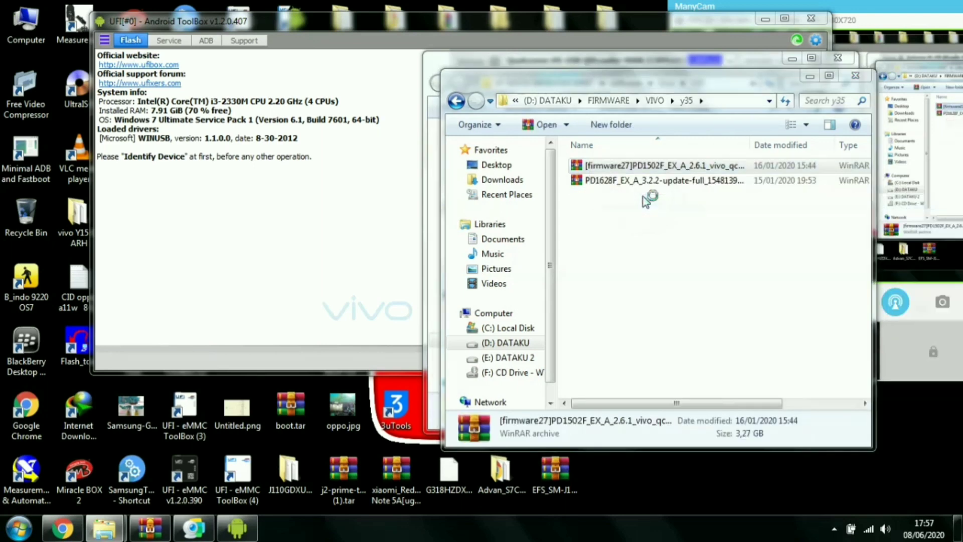
{"action": "right_click", "coordinate": [517, 156]}
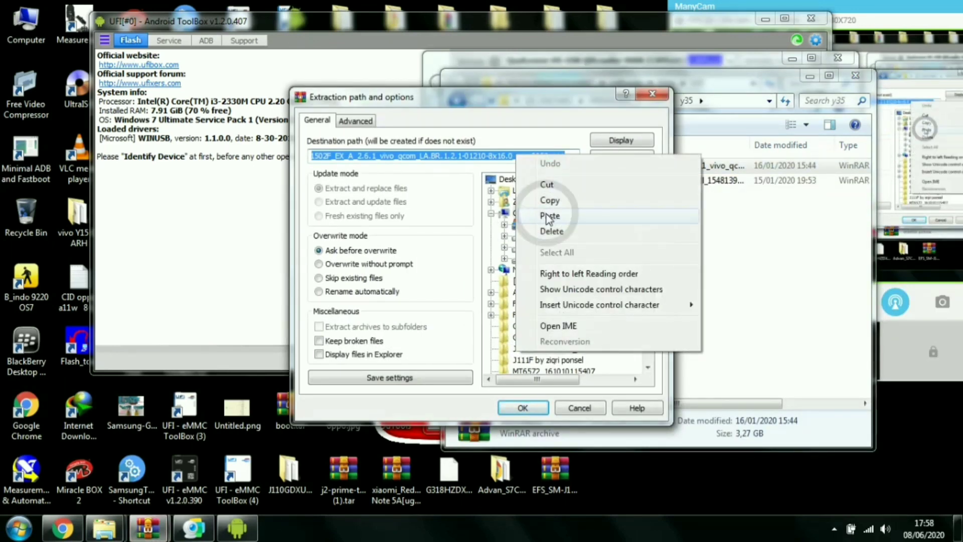
{"action": "left_click", "coordinate": [547, 216]}
{"action": "left_click", "coordinate": [522, 407]}
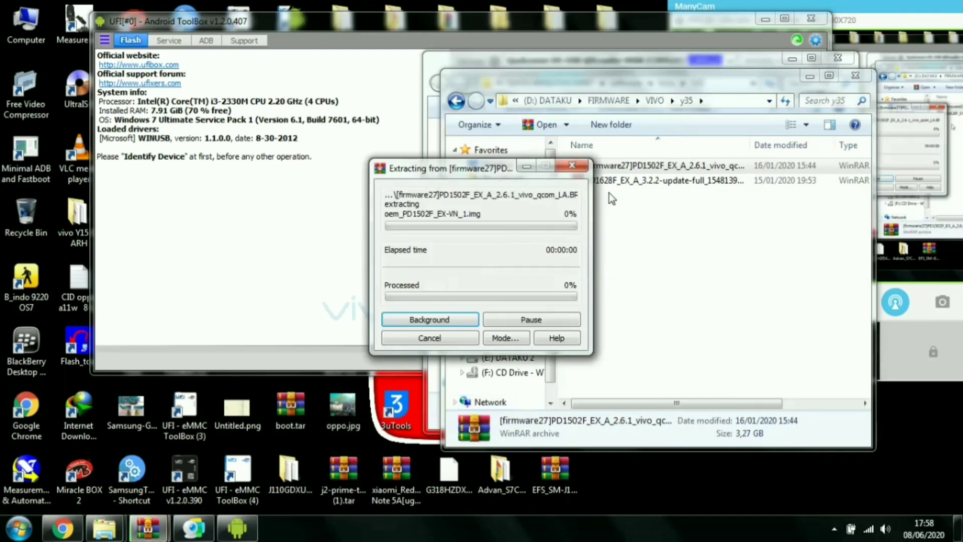
Close the archive's folder window and move the Y35 folder and flashing tool windows apart while the extraction runs.
{"action": "left_click", "coordinate": [855, 76]}
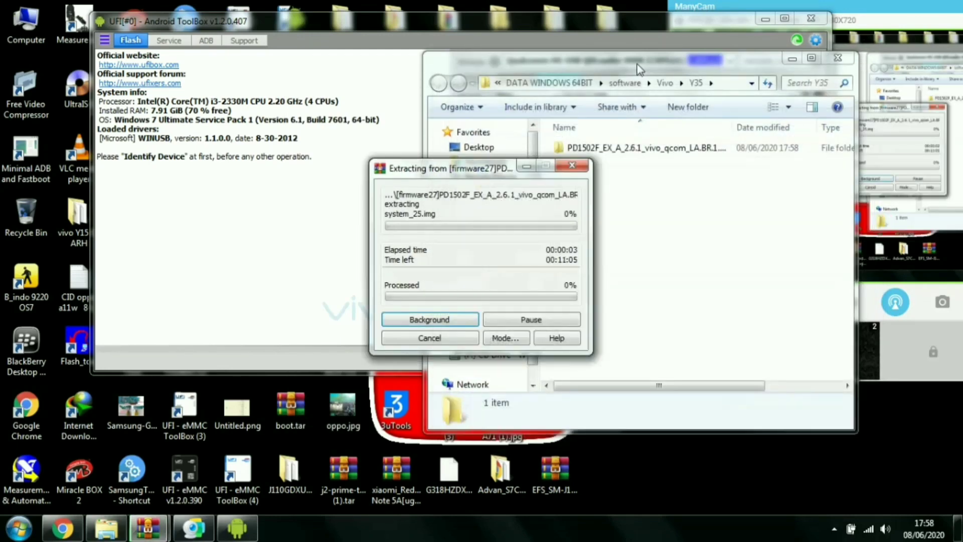
{"action": "left_click_drag", "start_coordinate": [435, 55], "coordinate": [776, 264]}
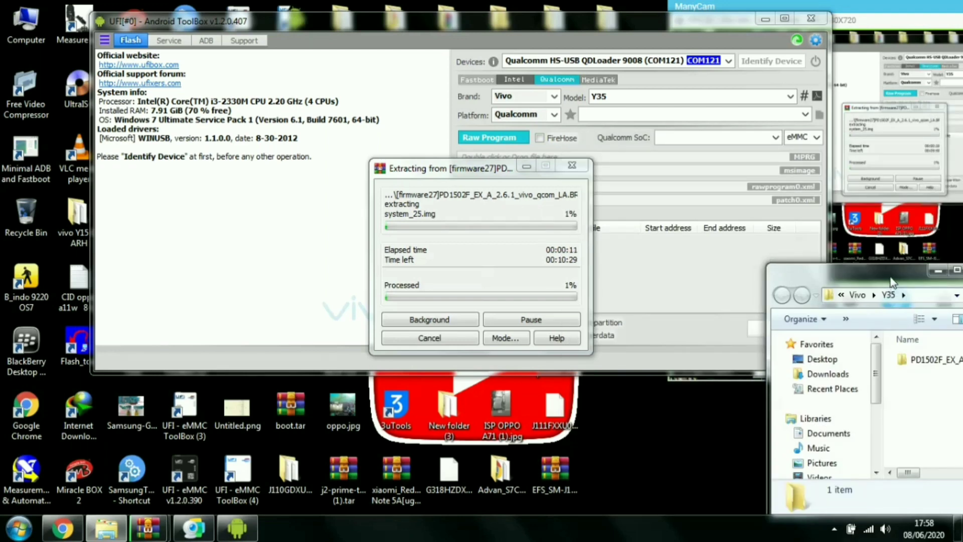
{"action": "left_click_drag", "start_coordinate": [890, 282], "coordinate": [834, 238]}
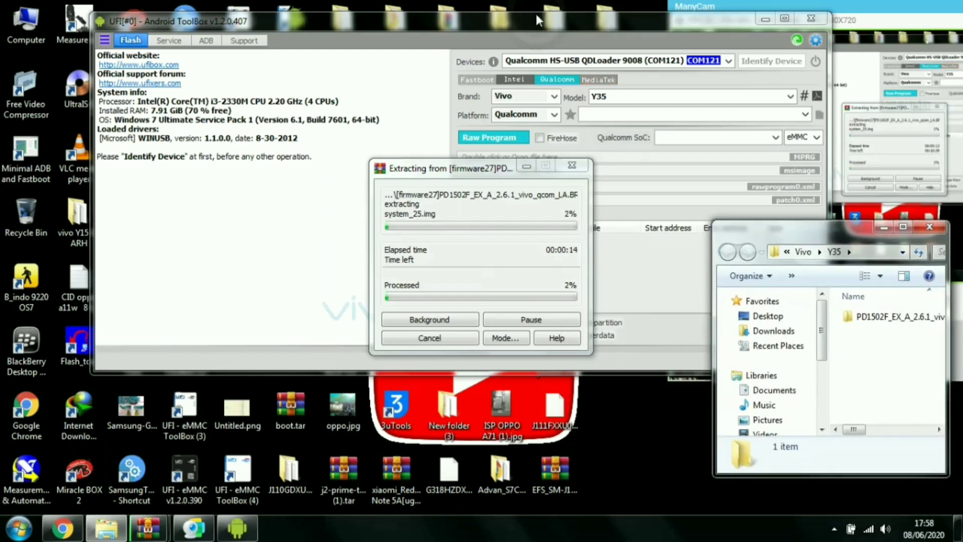
{"action": "left_click_drag", "start_coordinate": [546, 13], "coordinate": [513, 2]}
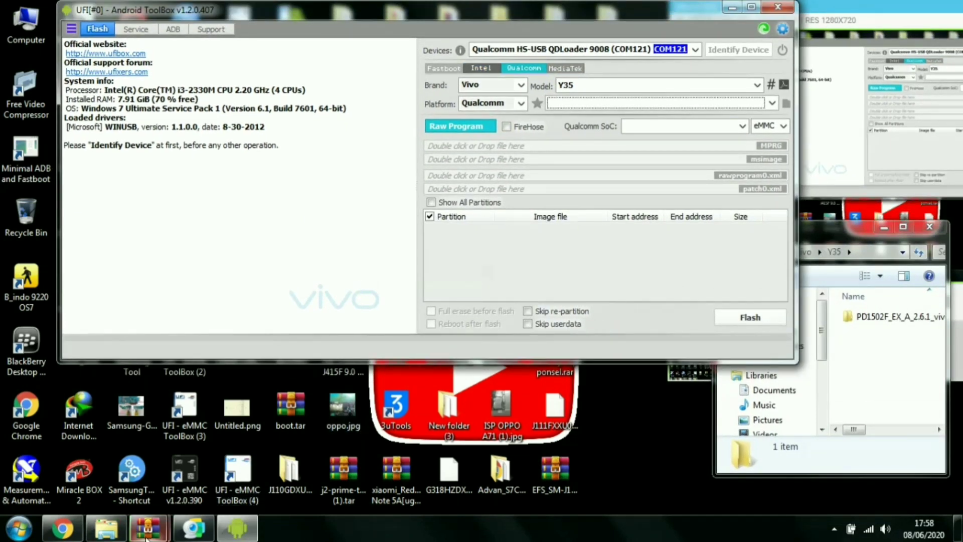
{"action": "mouse_move", "coordinate": [148, 527]}
{"action": "left_click", "coordinate": [292, 394]}
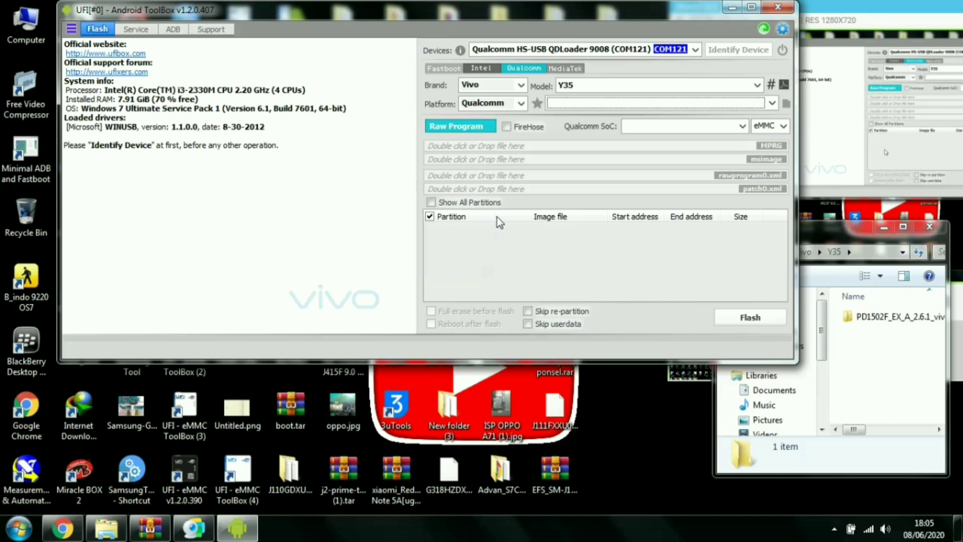
Reselect the Y35 model and load the PD1502F_EX_A_2.6.1 firmware with rawprogram_unsparse_no_qcn.
{"action": "left_click", "coordinate": [756, 86]}
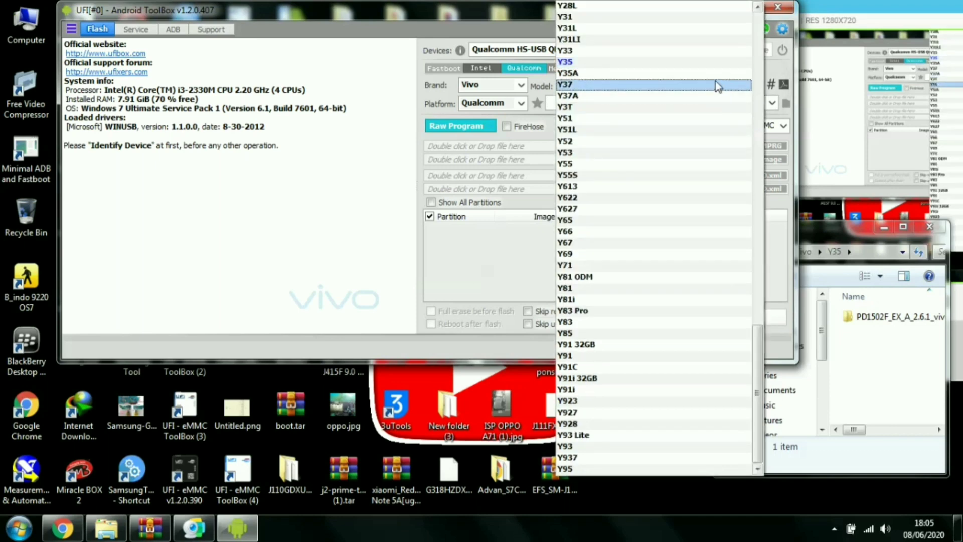
{"action": "left_click", "coordinate": [712, 66]}
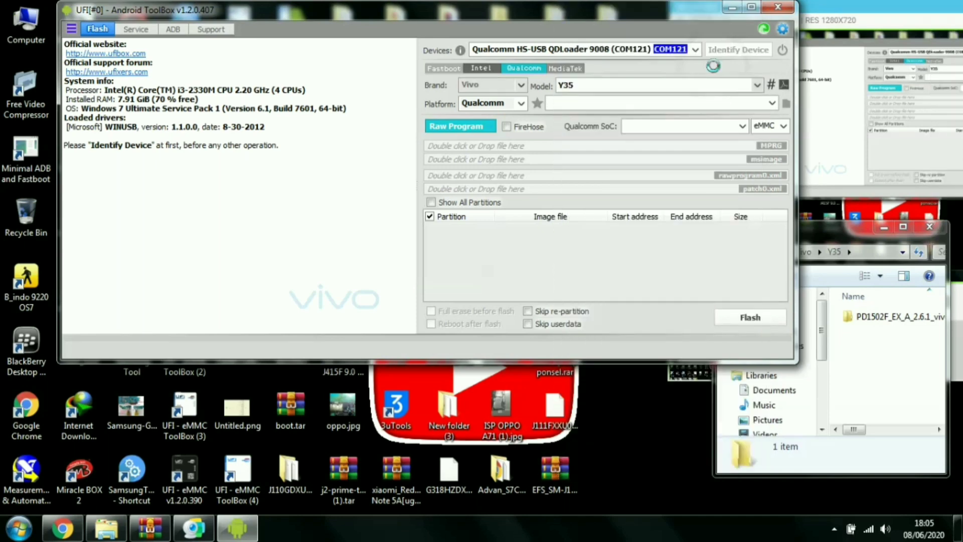
{"action": "left_click", "coordinate": [715, 106]}
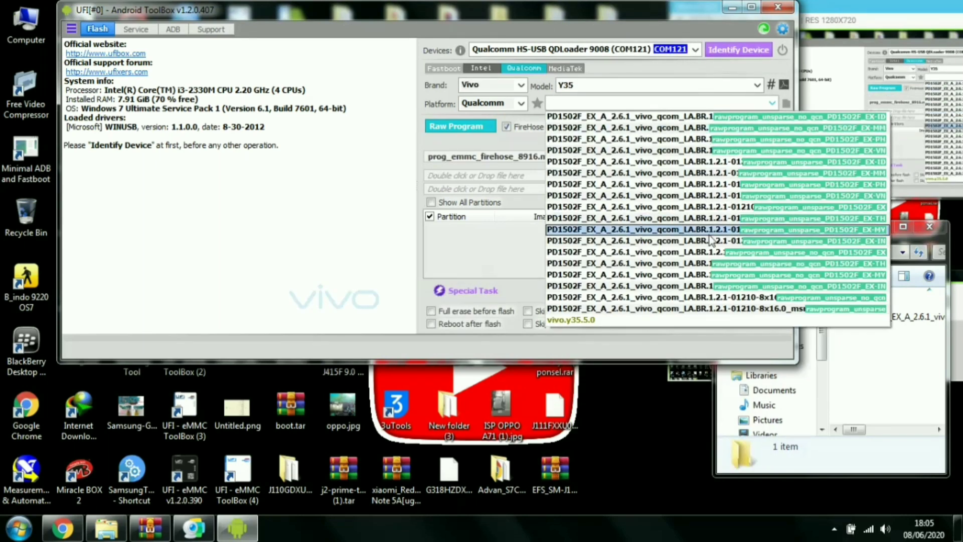
{"action": "left_click", "coordinate": [722, 301]}
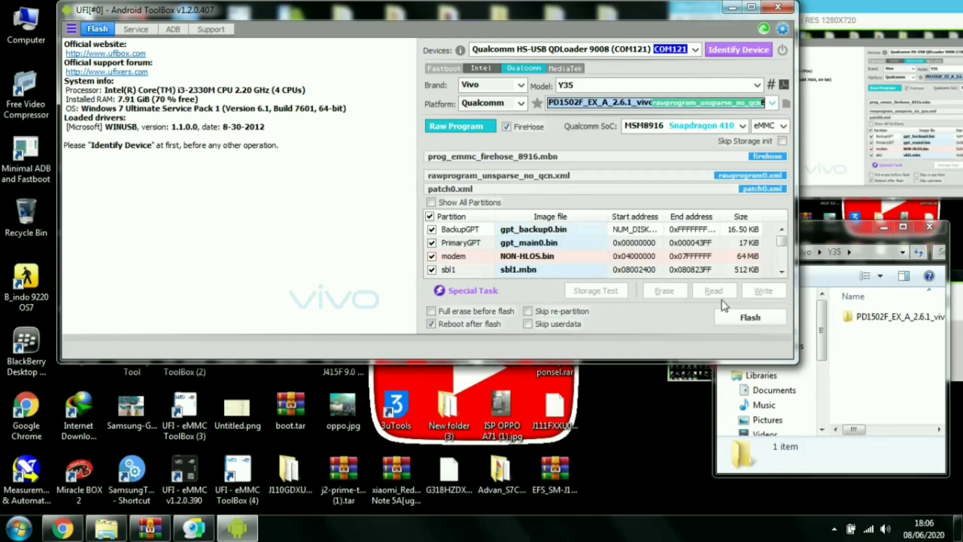
Include the persist partition in the partition list and start flashing the firmware.
{"action": "scroll", "coordinate": [780, 257], "scroll_direction": "down", "scroll_amount": 8}
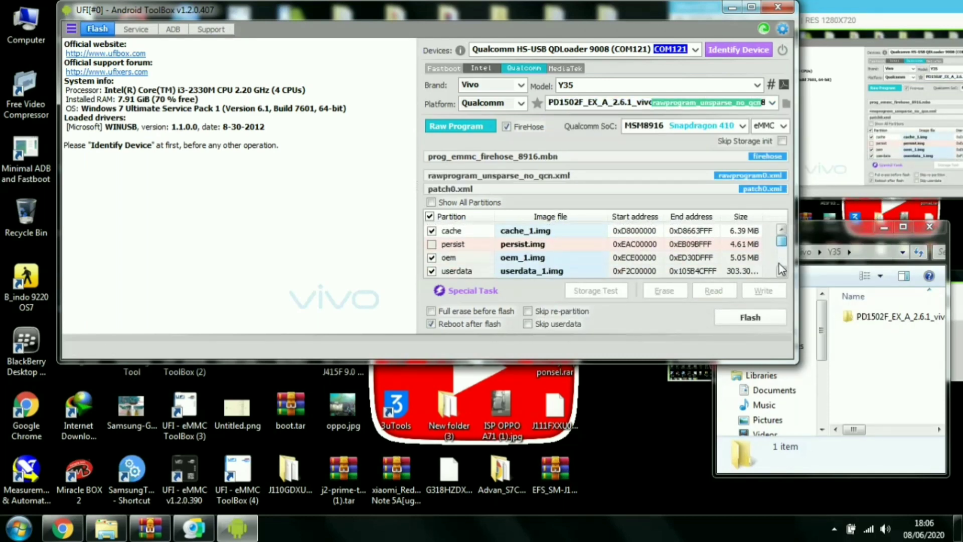
{"action": "left_click", "coordinate": [431, 244]}
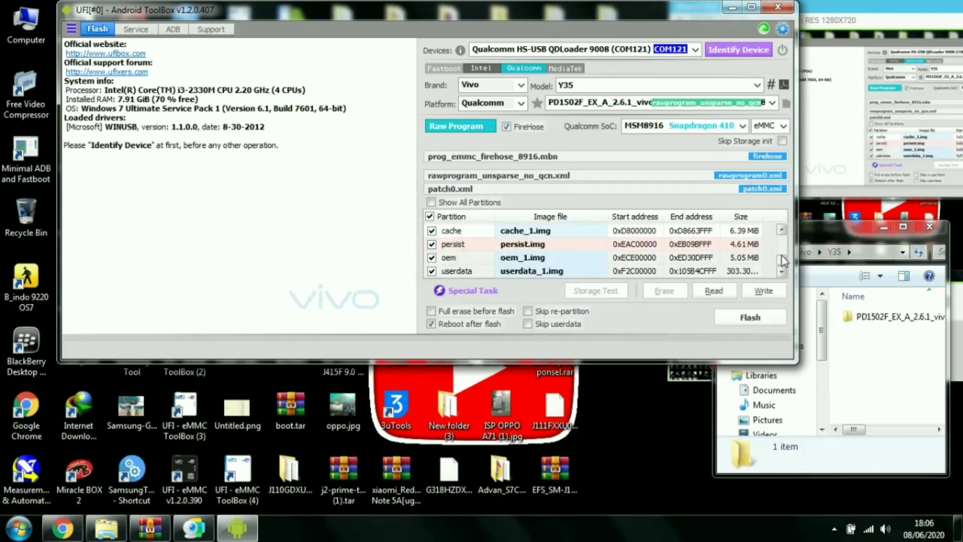
{"action": "scroll", "coordinate": [781, 232], "scroll_direction": "up", "scroll_amount": 10}
{"action": "left_click", "coordinate": [776, 322]}
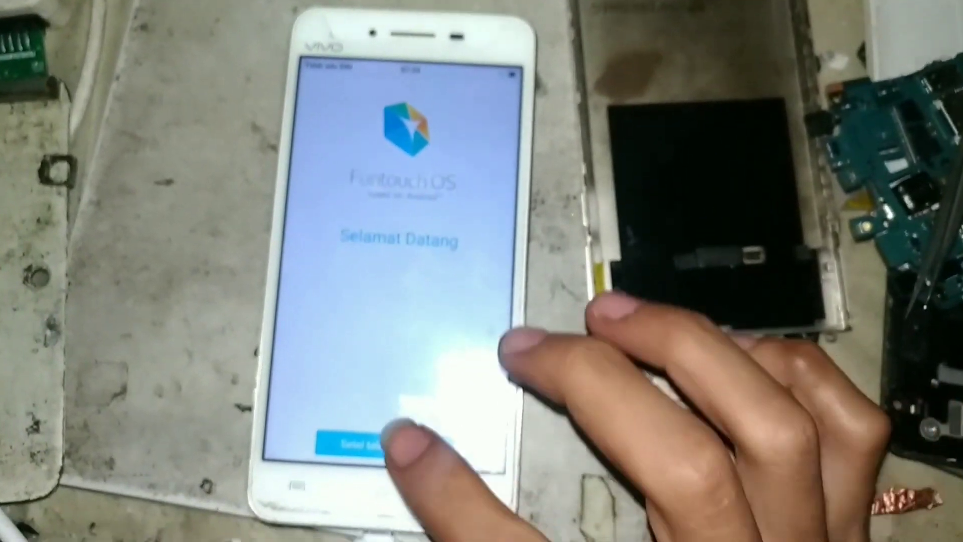
{"action": "left_click", "coordinate": [379, 472]}
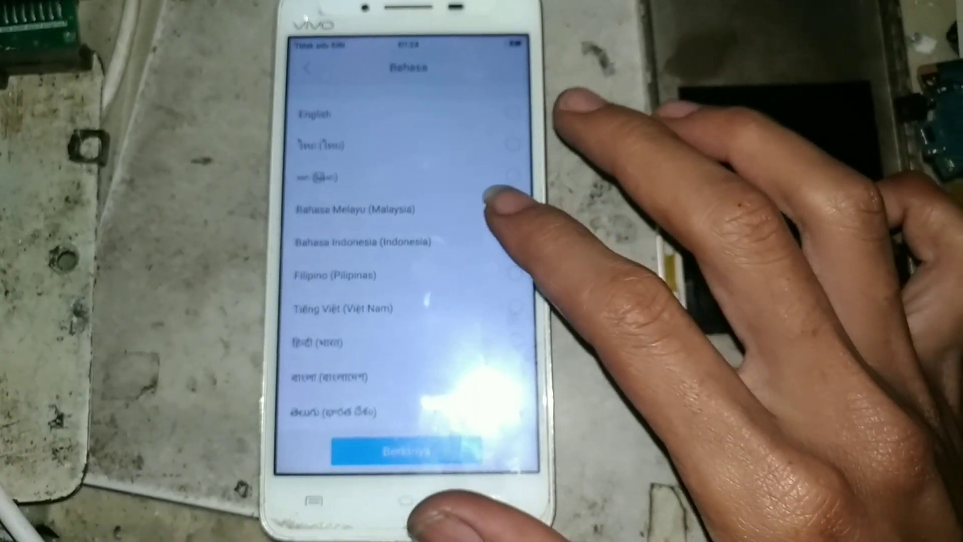
{"action": "left_click", "coordinate": [502, 242]}
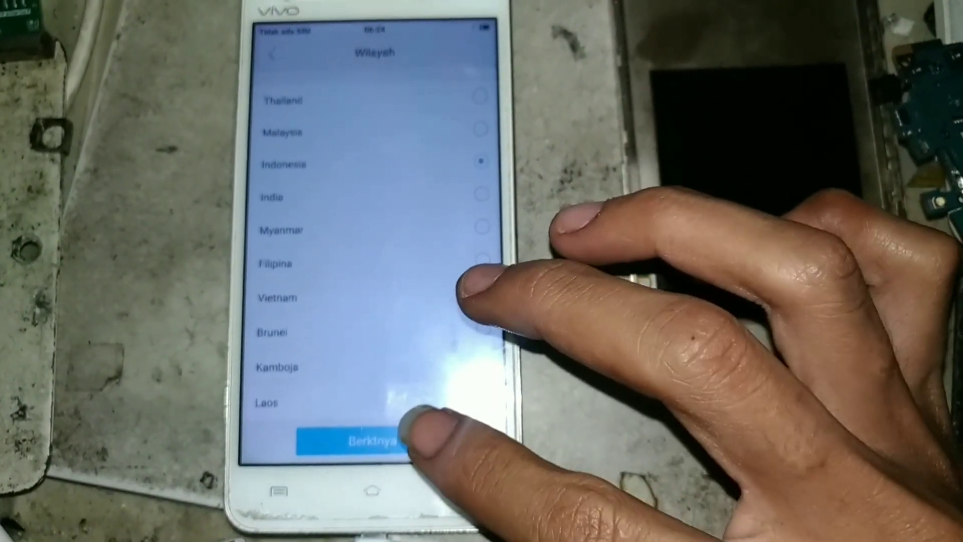